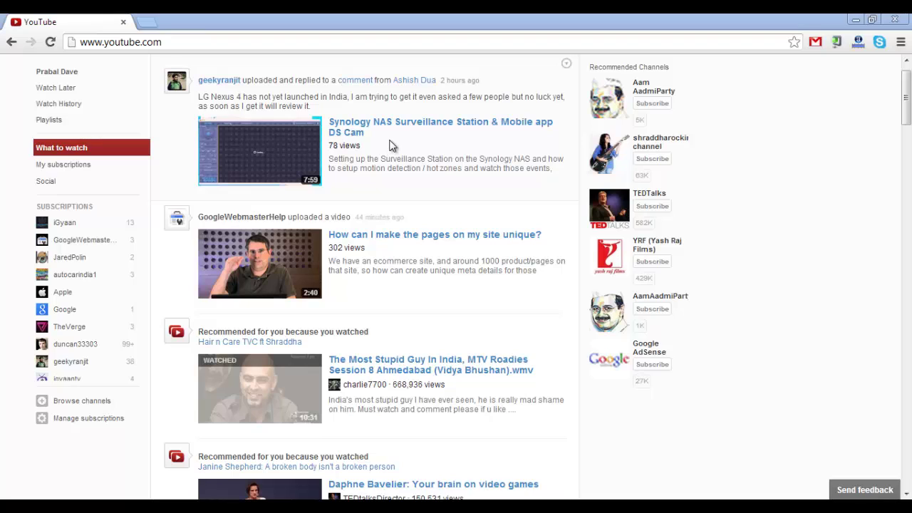
Step: Highlight the YouTube feed text to show the current layout, then clear the highlight
drag(403, 261, 681, 418)
click(681, 417)
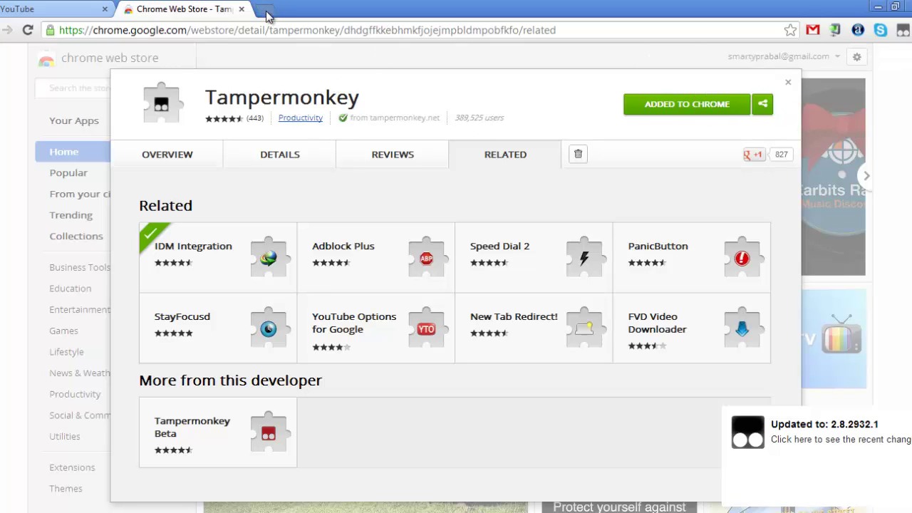
Step: Install the Youtube Center Aligned script in Tampermonkey from its userscripts.org page
click(265, 10)
key(ctrl+v)
key(Return)
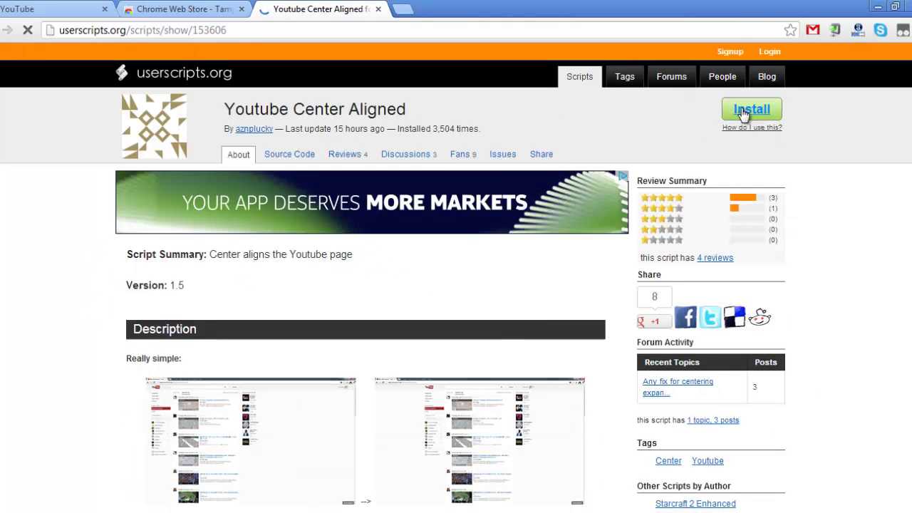
click(743, 114)
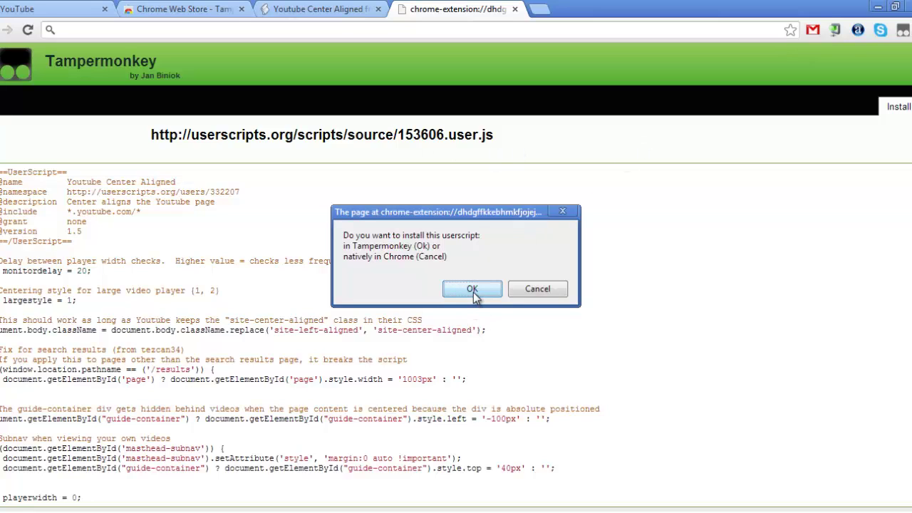
click(473, 292)
click(472, 356)
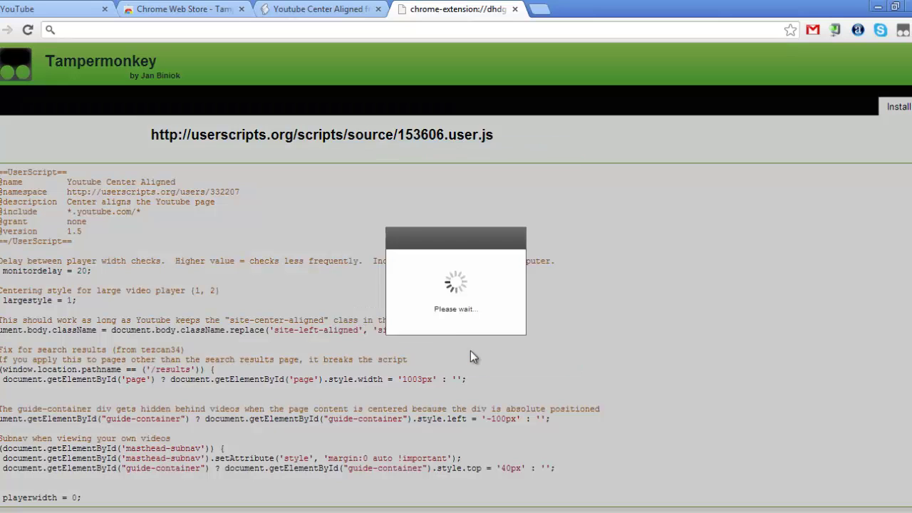
Step: Keep Tampermonkey but hide its button from the toolbar, then return to YouTube
right_click(903, 32)
click(882, 104)
click(525, 295)
right_click(903, 32)
click(861, 115)
click(92, 9)
Step: Reload the YouTube homepage with F5 so it appears centre-aligned
key(F5)
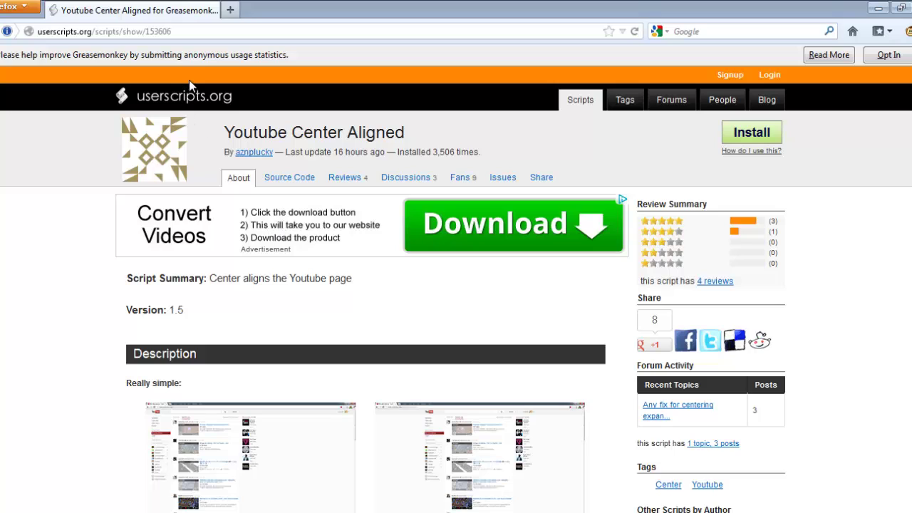
Step: Load youtube.com in Firefox, then scroll Chrome's centred YouTube homepage for comparison
click(211, 28)
text(yout)
text(ube)
key(Return)
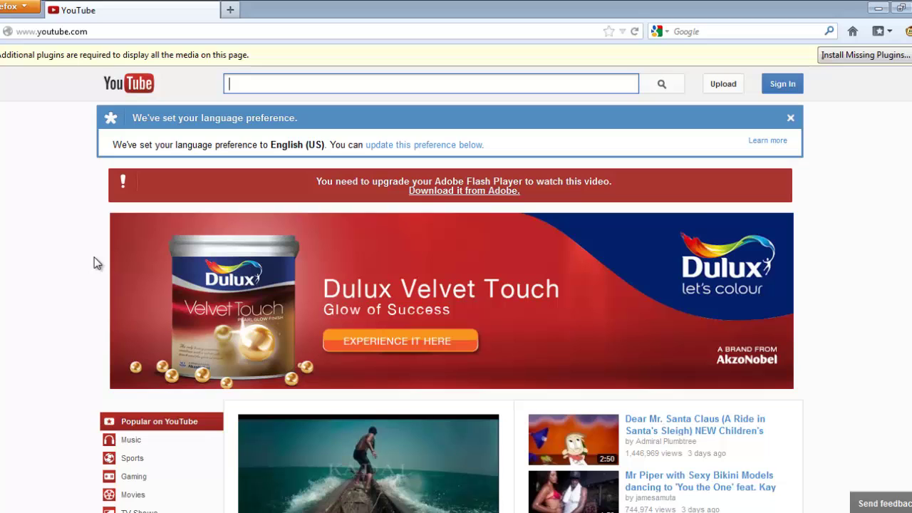
scroll(98, 263, down, 1)
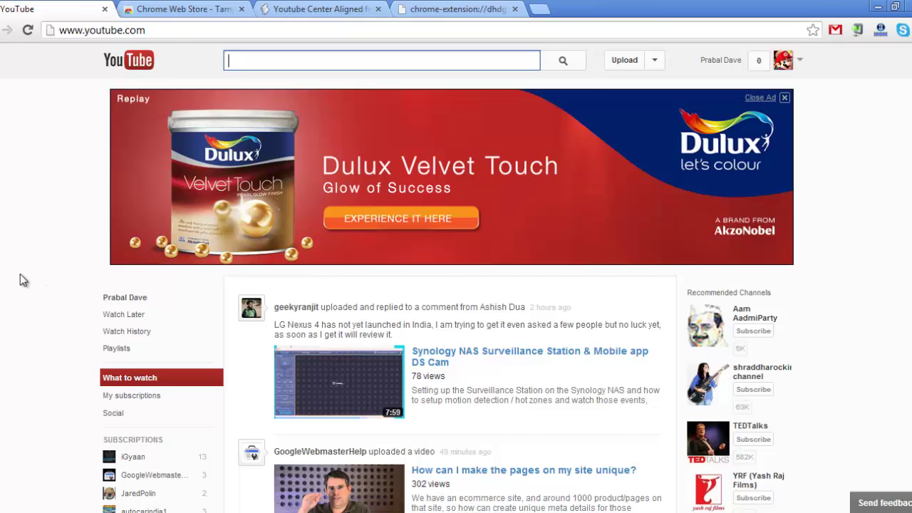
scroll(20, 274, down, 1)
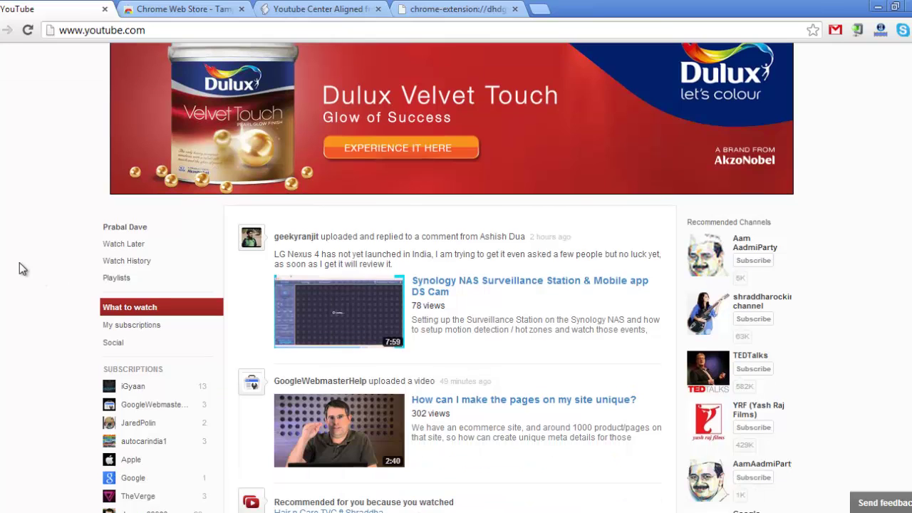